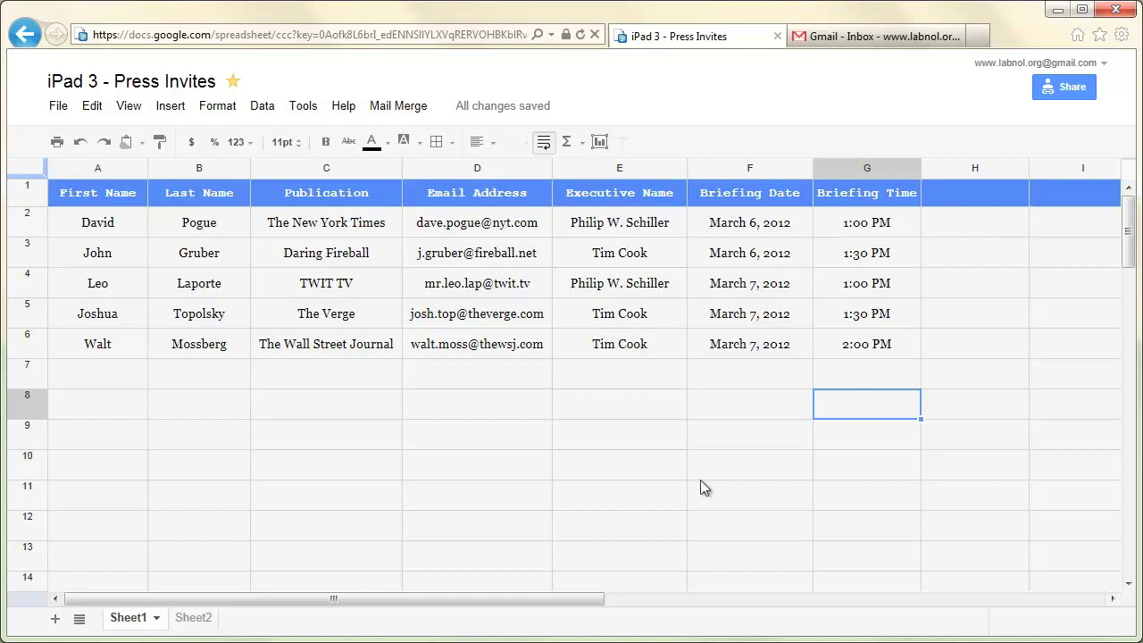
# Step: Switch to Gmail, start a new message with the subject "Your meeting with $%Executive Name%", and compare the placeholder with the spreadsheet's Executive Name column
pyautogui.hotkey('ctrl', 'Tab')
pyautogui.click(98, 217)
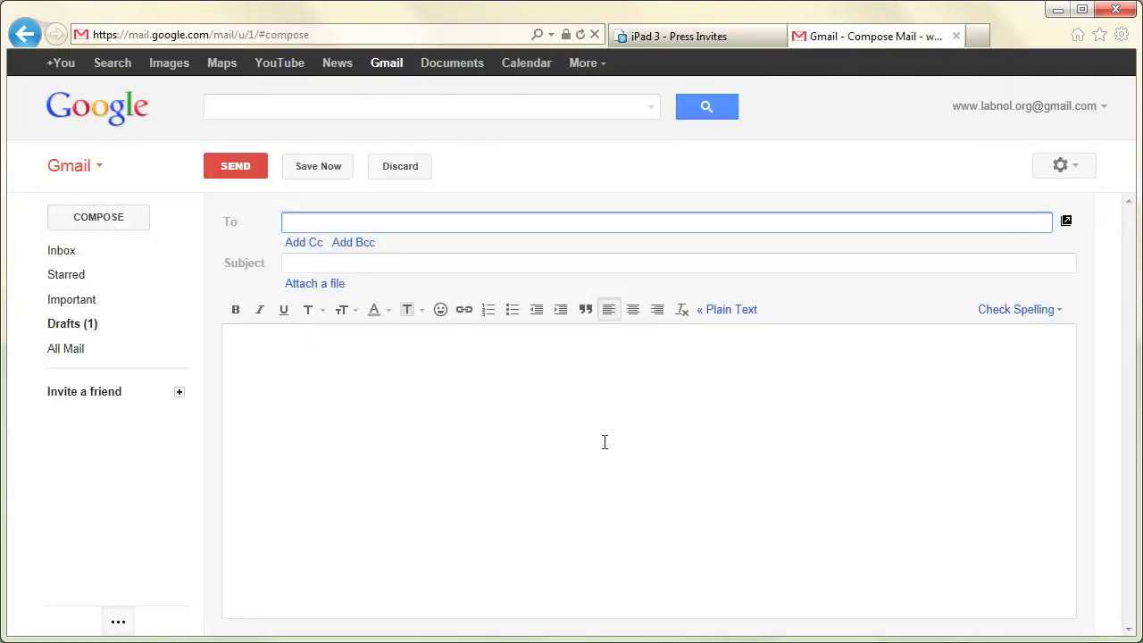
pyautogui.click(476, 266)
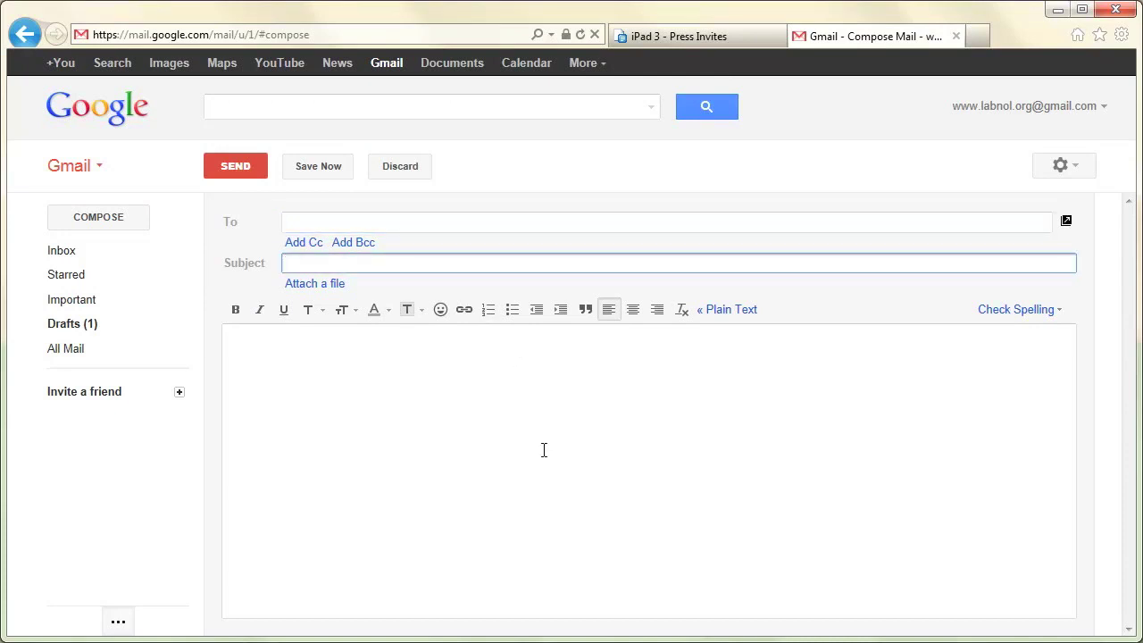
pyautogui.write('Your meeting with $%Execu')
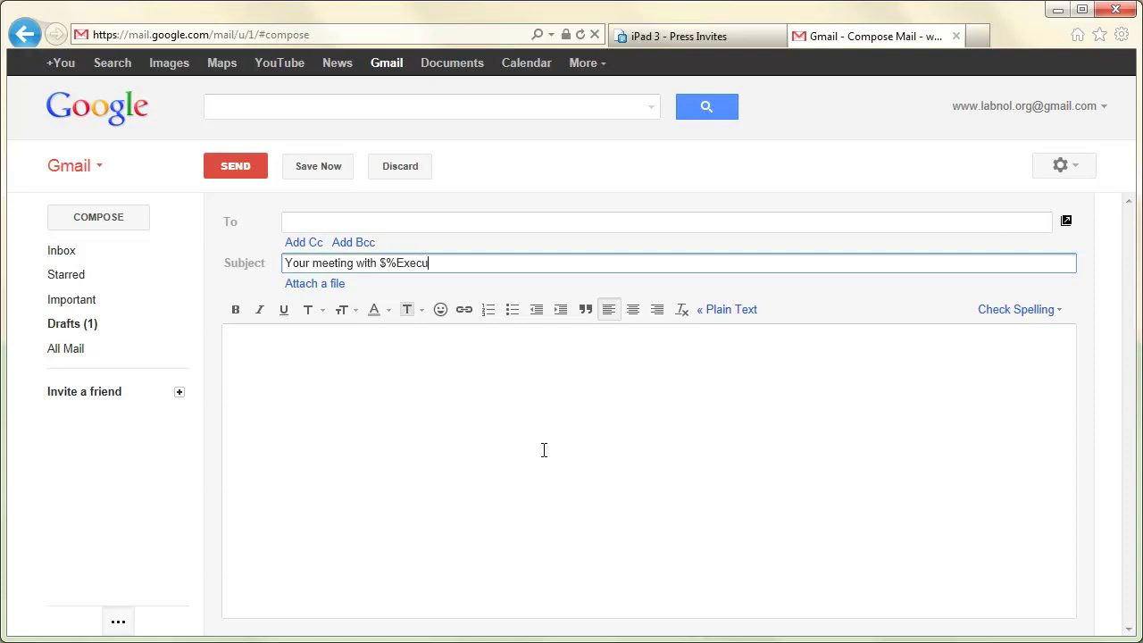
pyautogui.write('tive Name%')
pyautogui.click(718, 35)
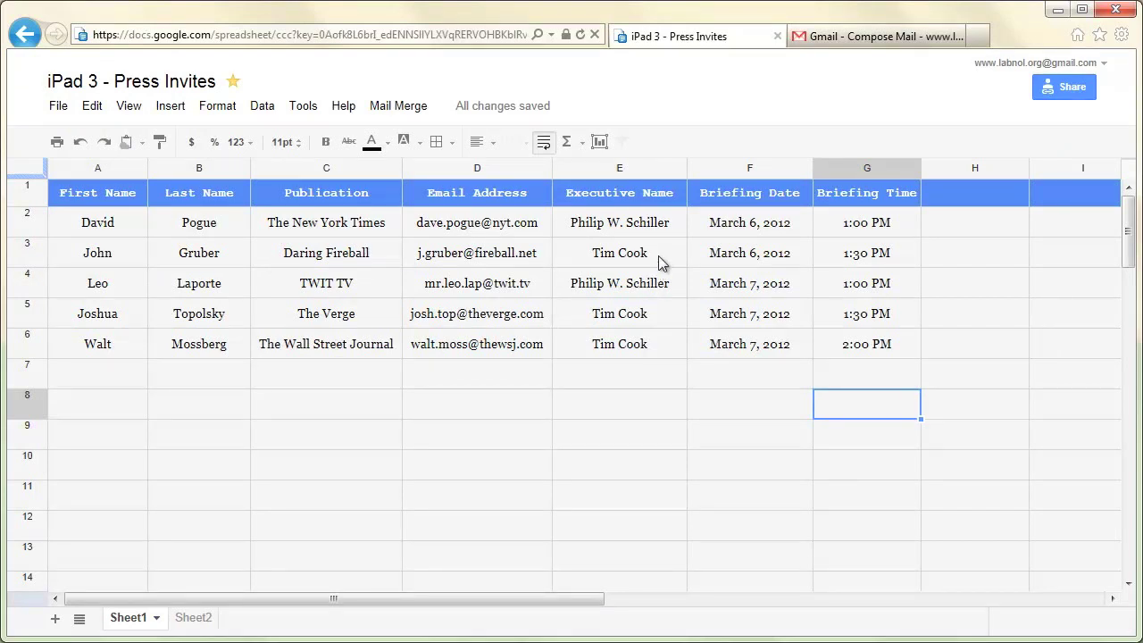
pyautogui.click(885, 40)
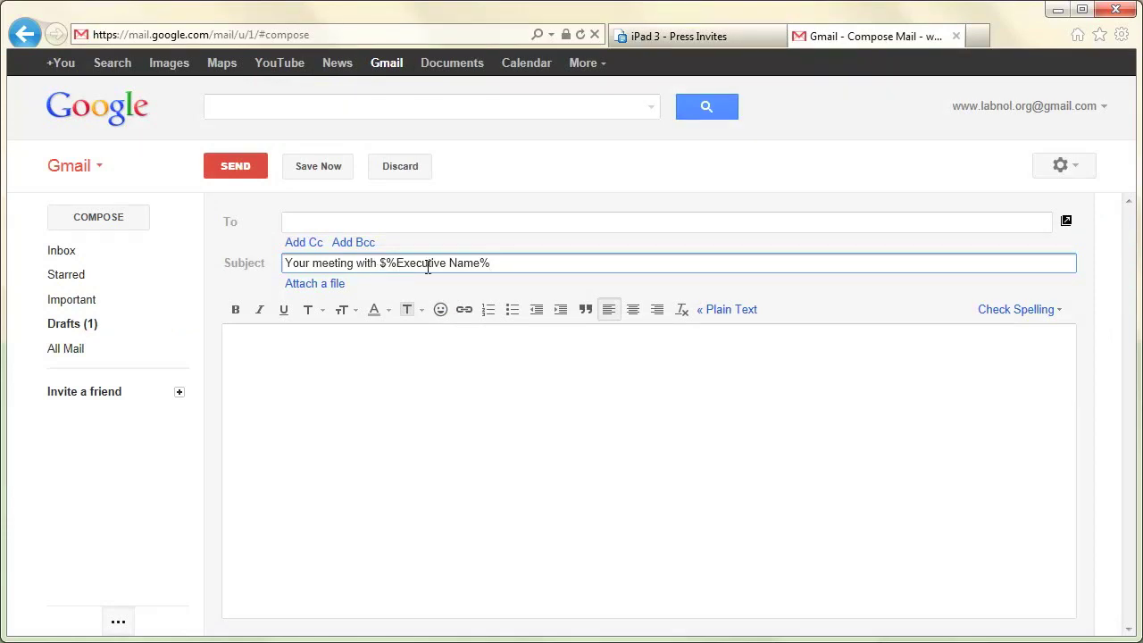
pyautogui.click(699, 37)
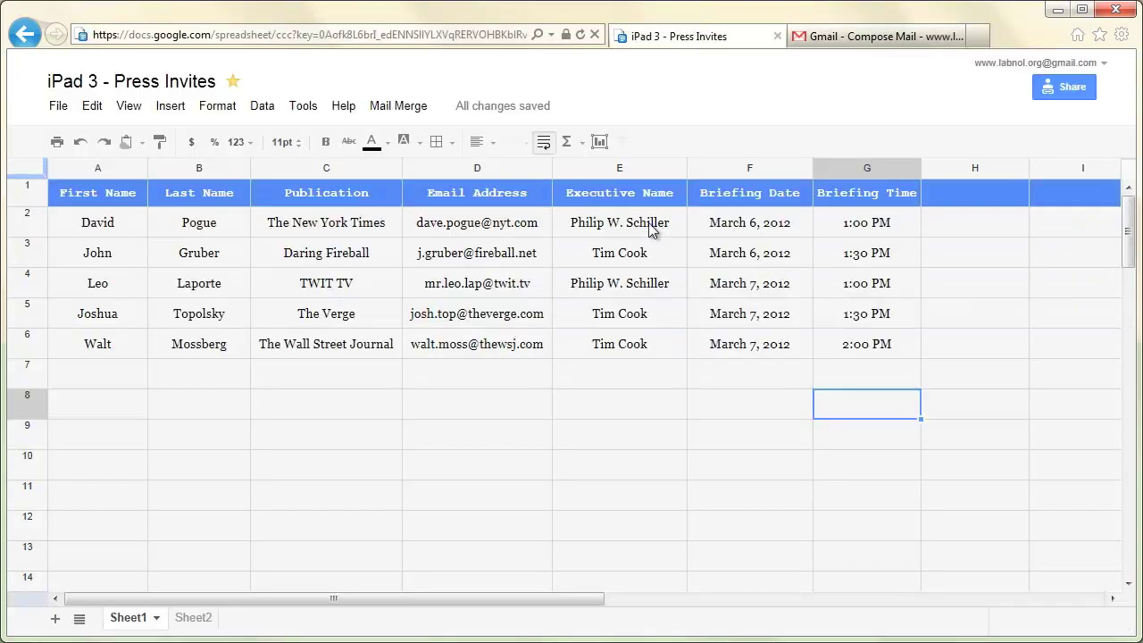
pyautogui.click(856, 39)
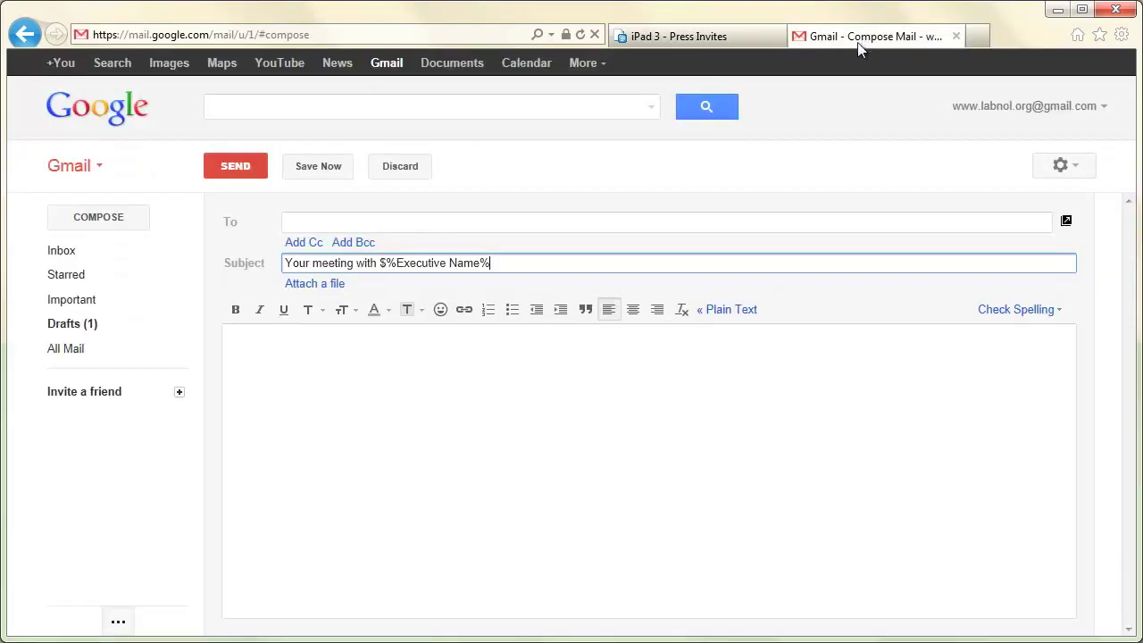
# Step: Begin the message body with the greeting "Dear $%First Name%," and the line "I hope you are doing well."
pyautogui.click(562, 409)
pyautogui.write('Dear $%First Name%')
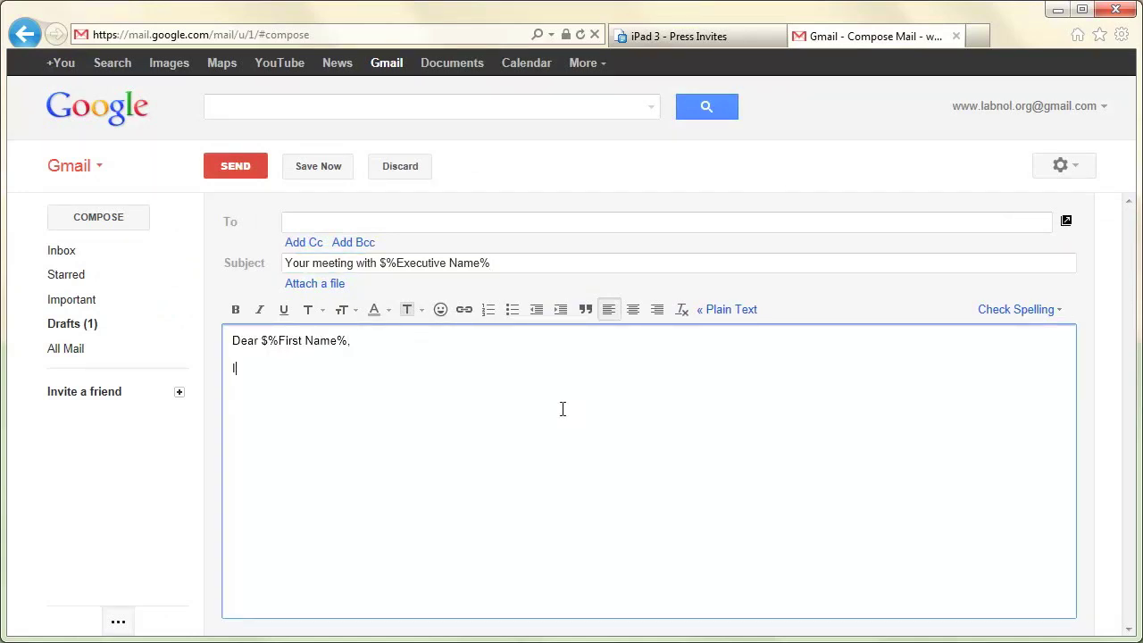
pyautogui.write(',')
pyautogui.press('Return')
pyautogui.press('Return')
pyautogui.write('I hope you are doing well.')
pyautogui.press('Return')
pyautogui.press('Return')
# Step: Add the paragraph "Apple would like to invite you for a private briefing with $%Executive Name% on $%Briefing Date% at $%Briefing Time% at Hotel Ritz Carlton New York."
pyautogui.write('Apple would like')
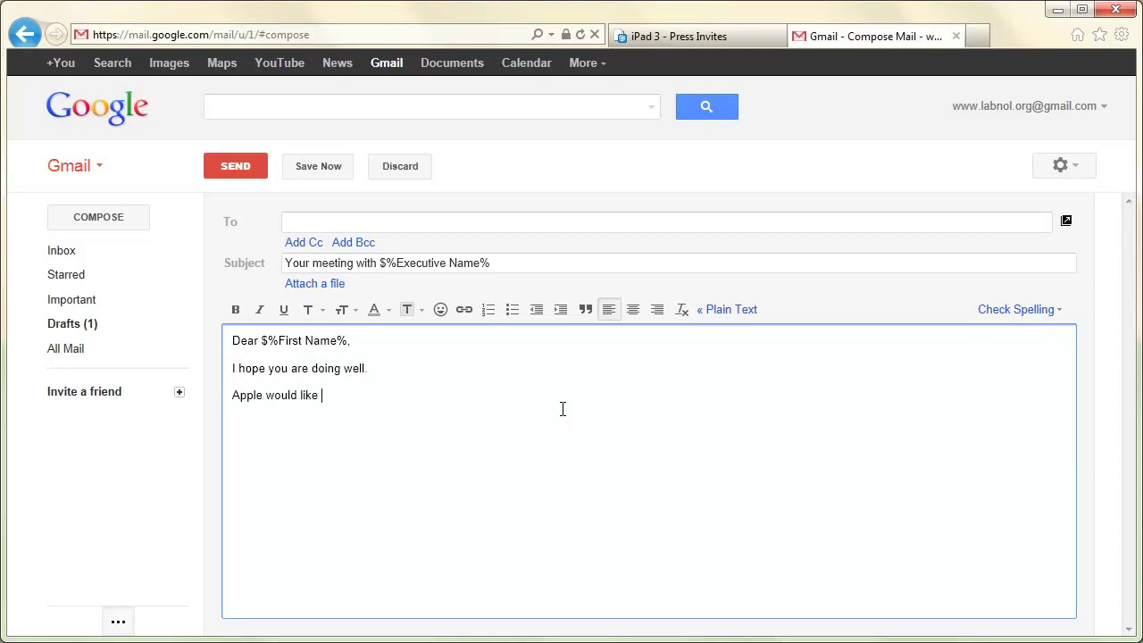
pyautogui.write(' to invite you for a private briefing with $%Executive Name')
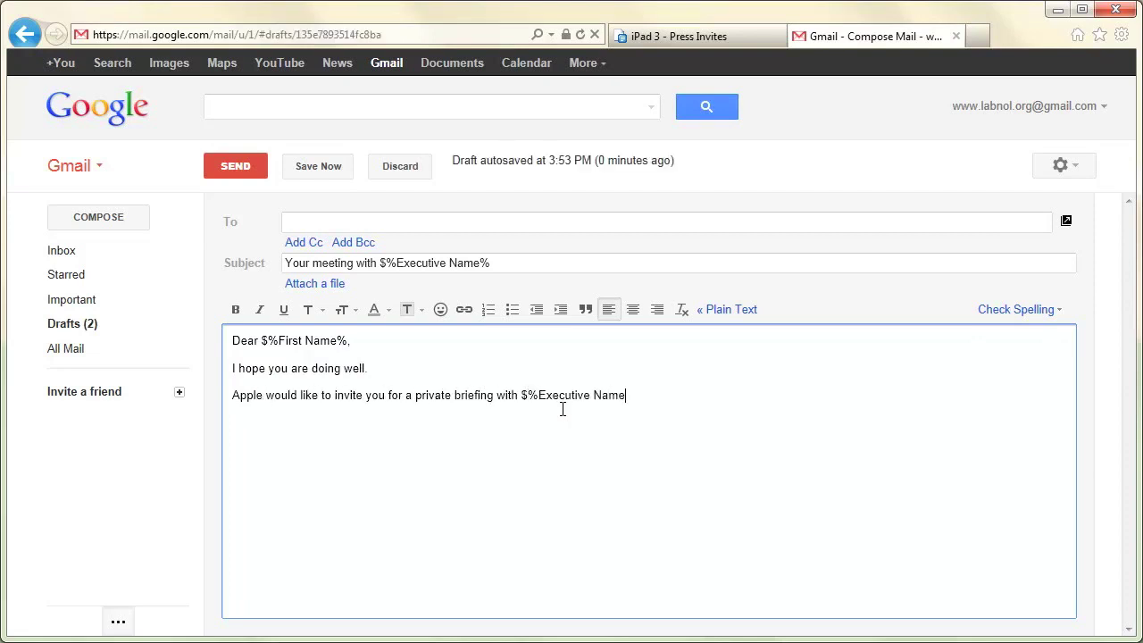
pyautogui.write('% on $%Briefing Date%')
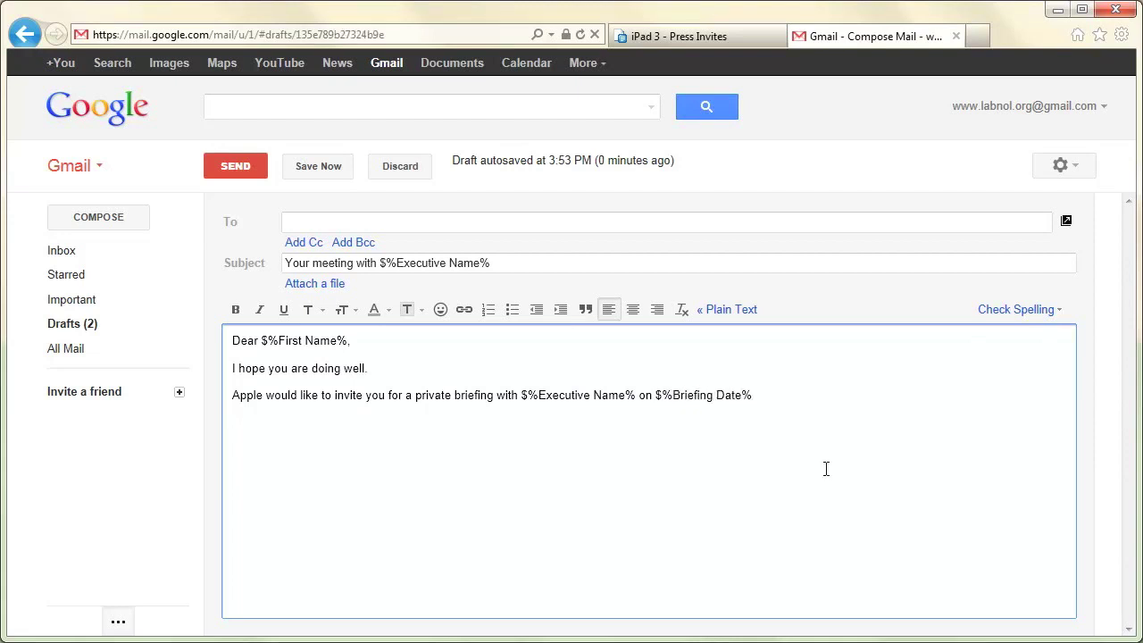
pyautogui.write(' at $%Briefing Time')
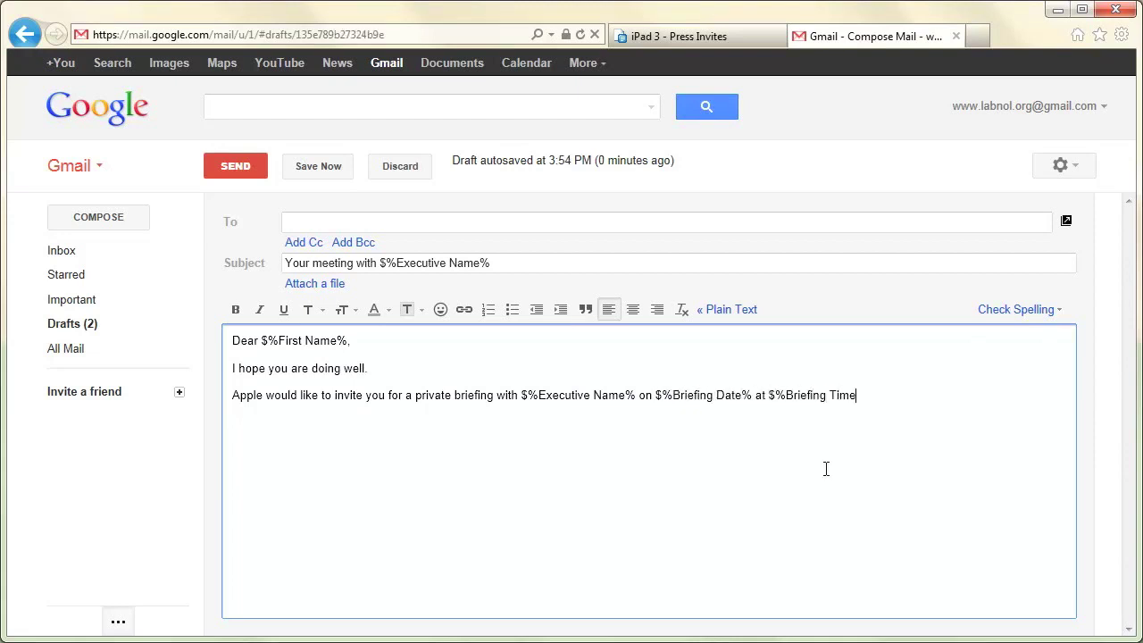
pyautogui.write('% at Hotel Ritz Carlton New York.')
pyautogui.press('Return')
pyautogui.press('Return')
# Step: Add "A detailed agenda is attached with this email. We look forward to seeing you there." and close with "Best Wishes," and the sender's first name
pyautogui.write('A detailed agenda is attached with this email. W')
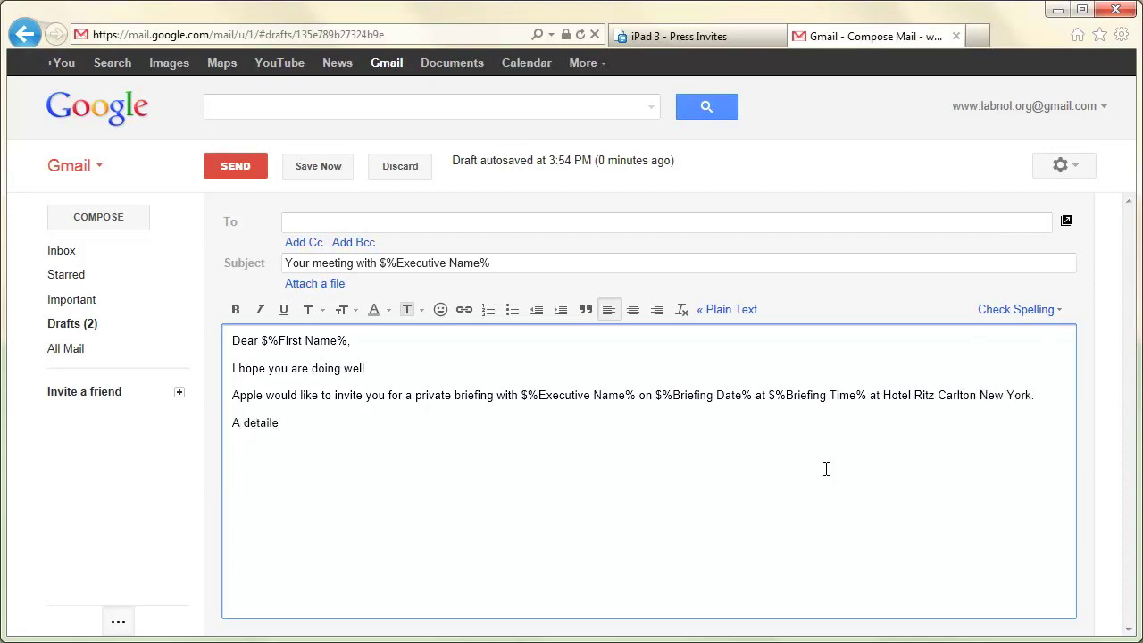
pyautogui.write('e look forward to seeing you there.')
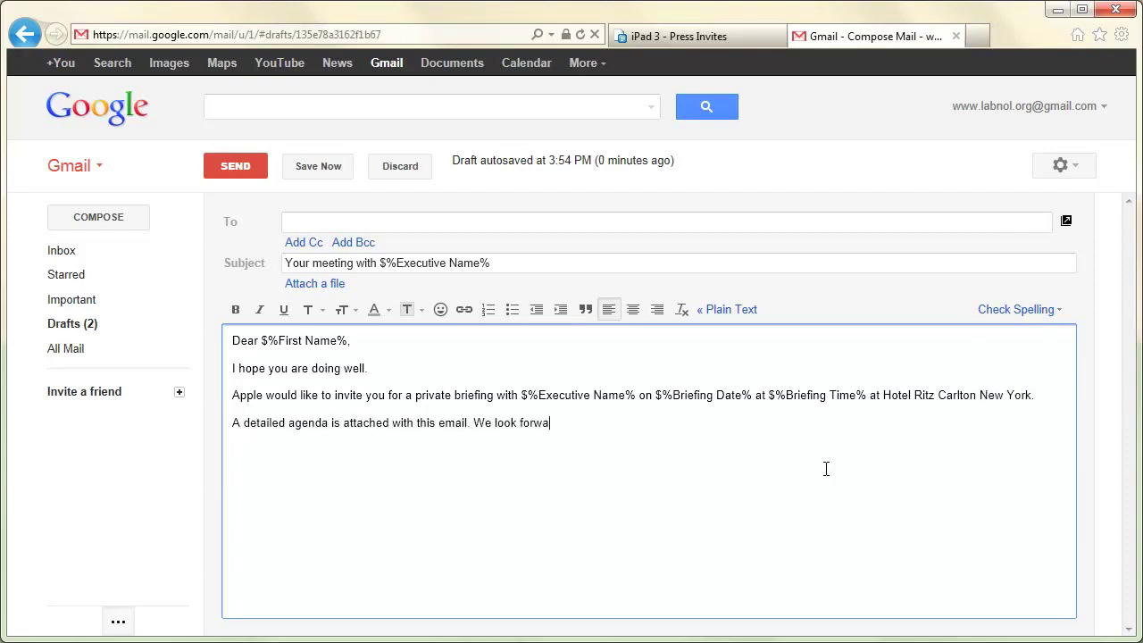
pyautogui.press('Return')
pyautogui.press('Return')
pyautogui.write('Best Wishes,')
pyautogui.press('Return')
pyautogui.write('Elizabeth.')
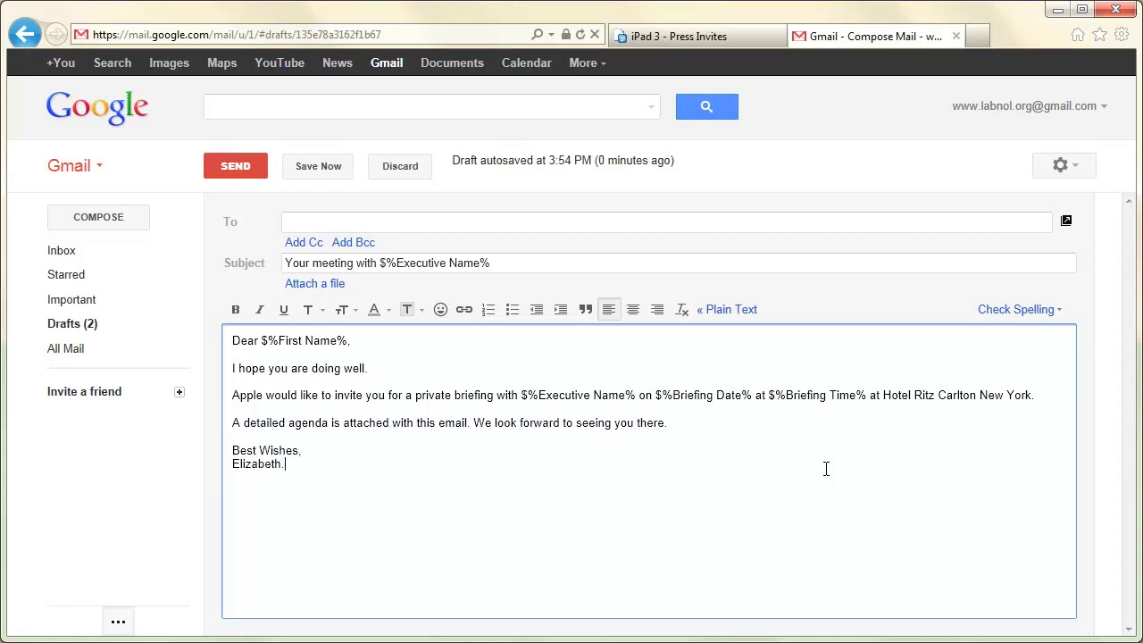
# Step: Link the text "Hotel Ritz Carlton New York" in the message to the copied map web address of the hotel
pyautogui.moveTo(883, 395); pyautogui.dragTo(1033, 396)
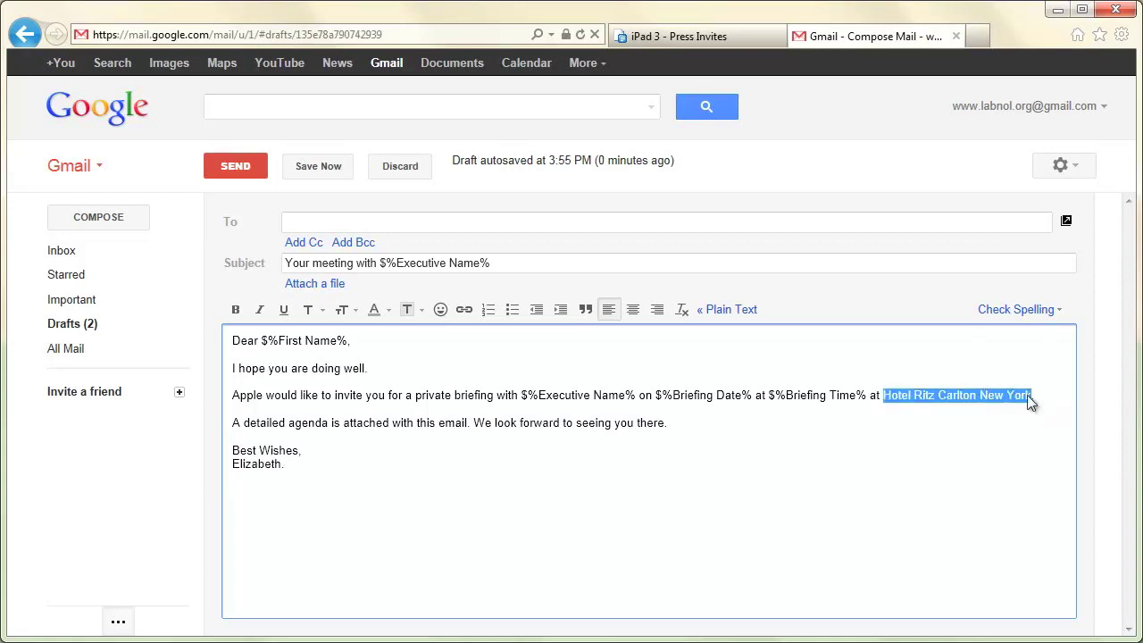
pyautogui.click(466, 312)
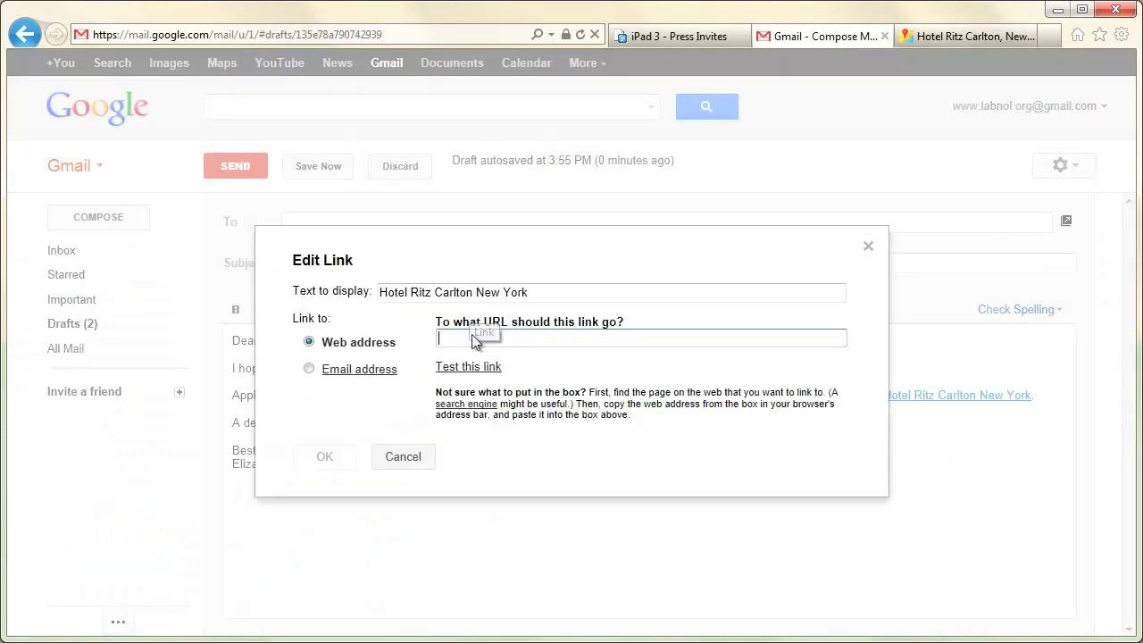
pyautogui.rightClick(472, 338)
pyautogui.click(527, 416)
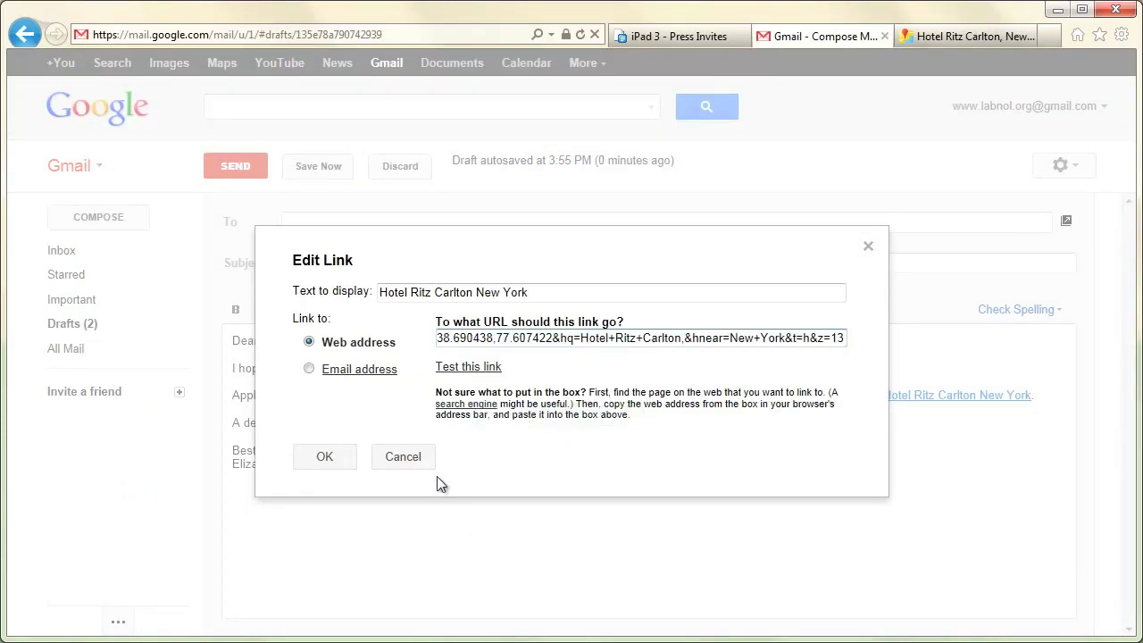
pyautogui.click(318, 459)
pyautogui.click(948, 511)
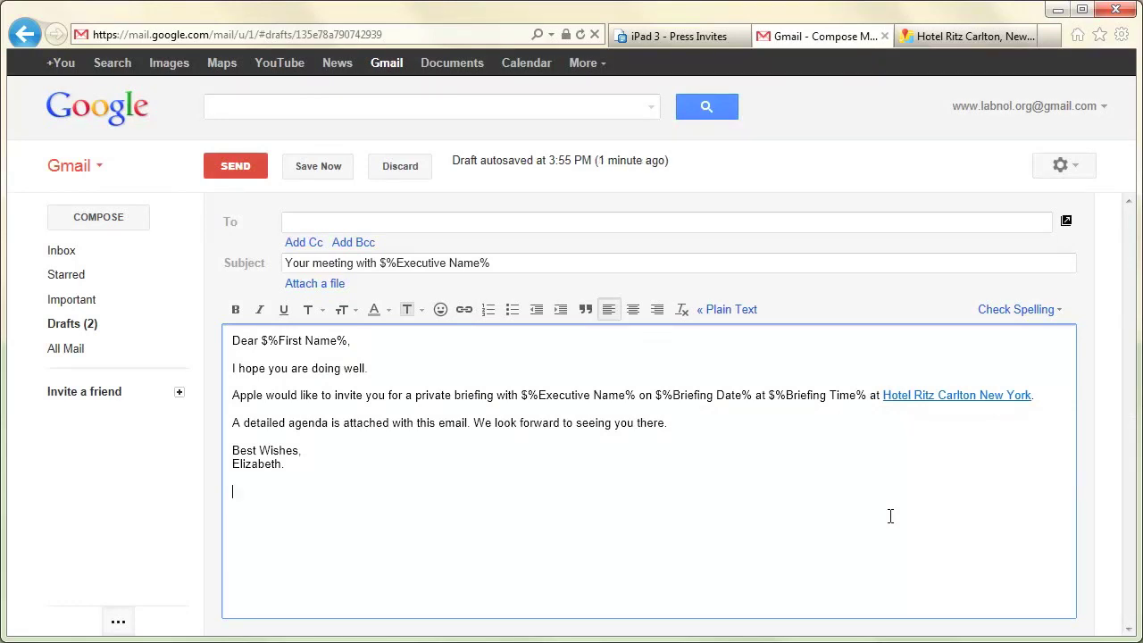
# Step: Attach Agenda.pdf and invite.jpg from the PR folder to the message and save the draft
pyautogui.click(339, 293)
pyautogui.write('w')
pyautogui.click(175, 93)
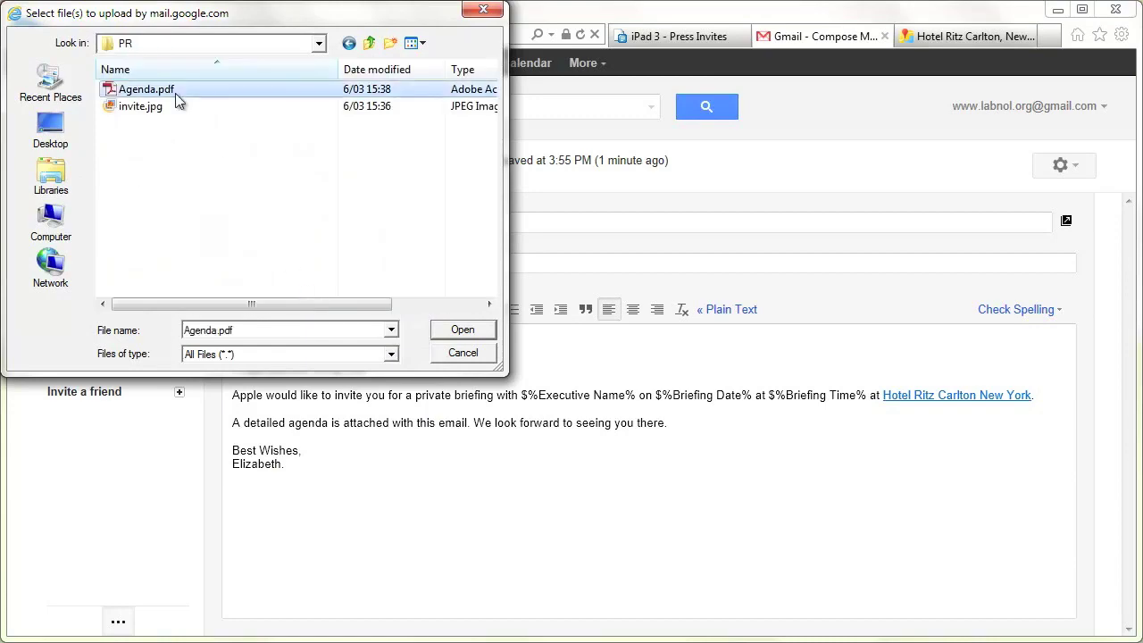
pyautogui.doubleClick(175, 93)
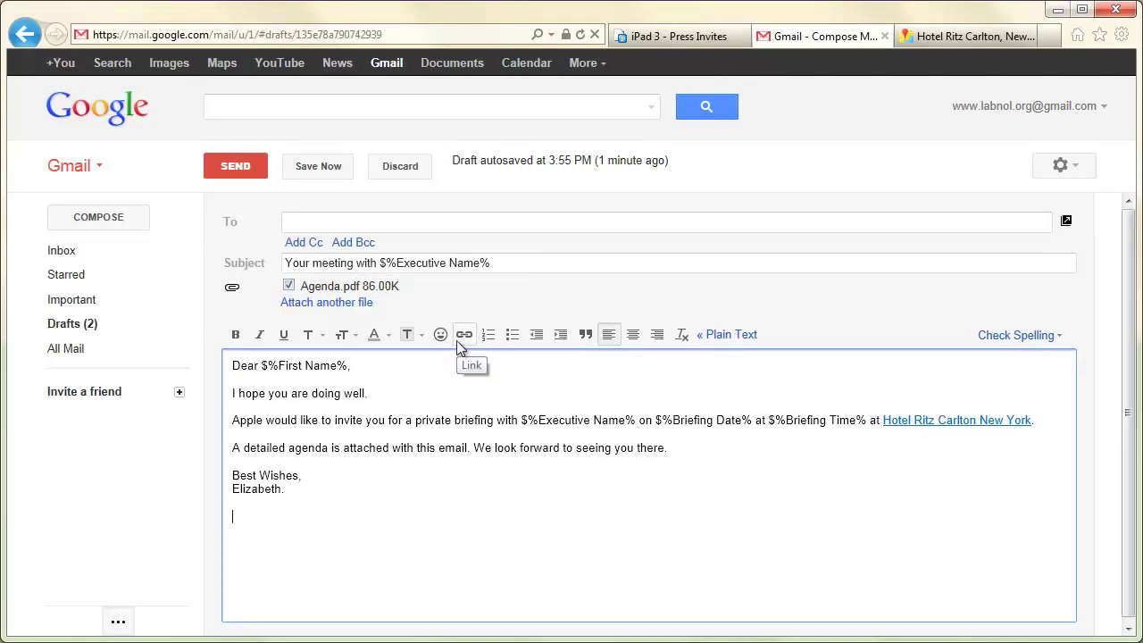
pyautogui.click(339, 302)
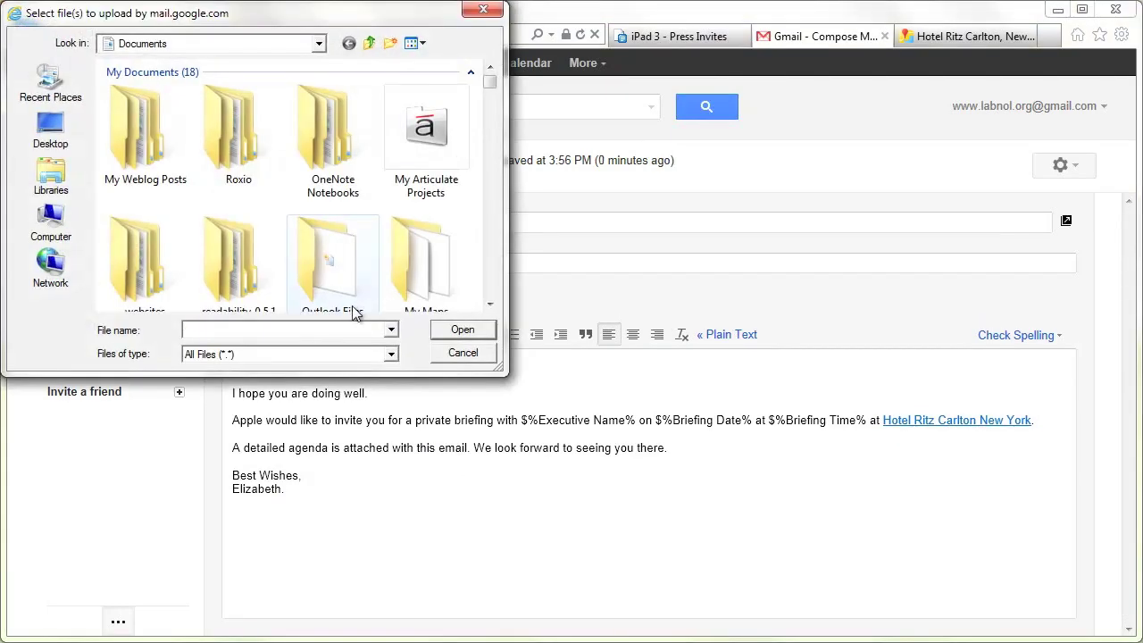
pyautogui.doubleClick(128, 107)
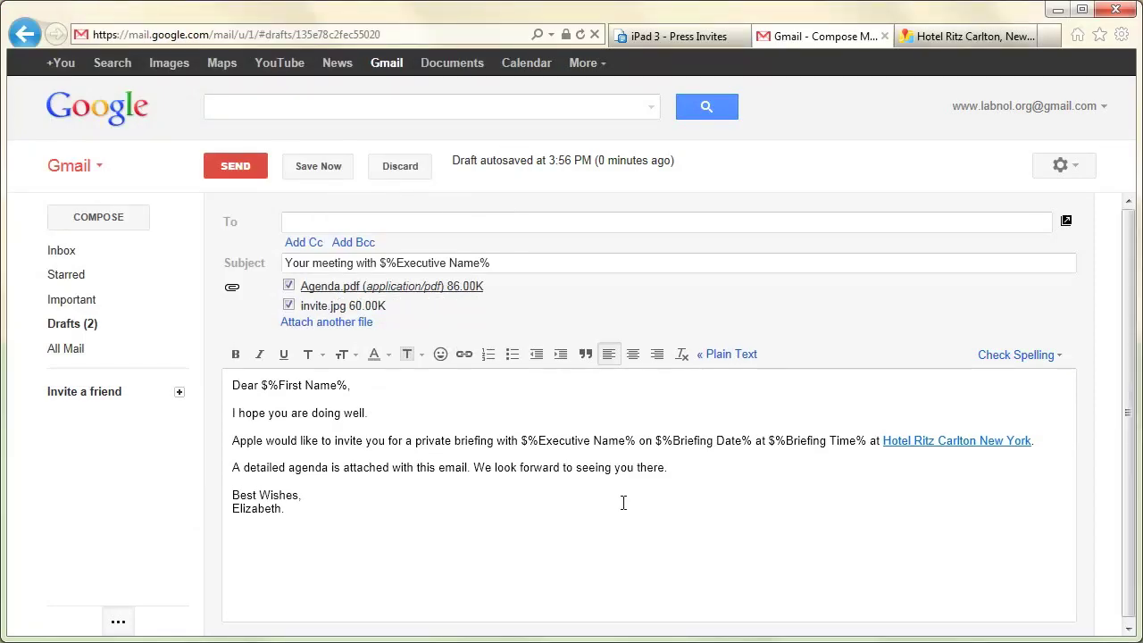
pyautogui.click(332, 176)
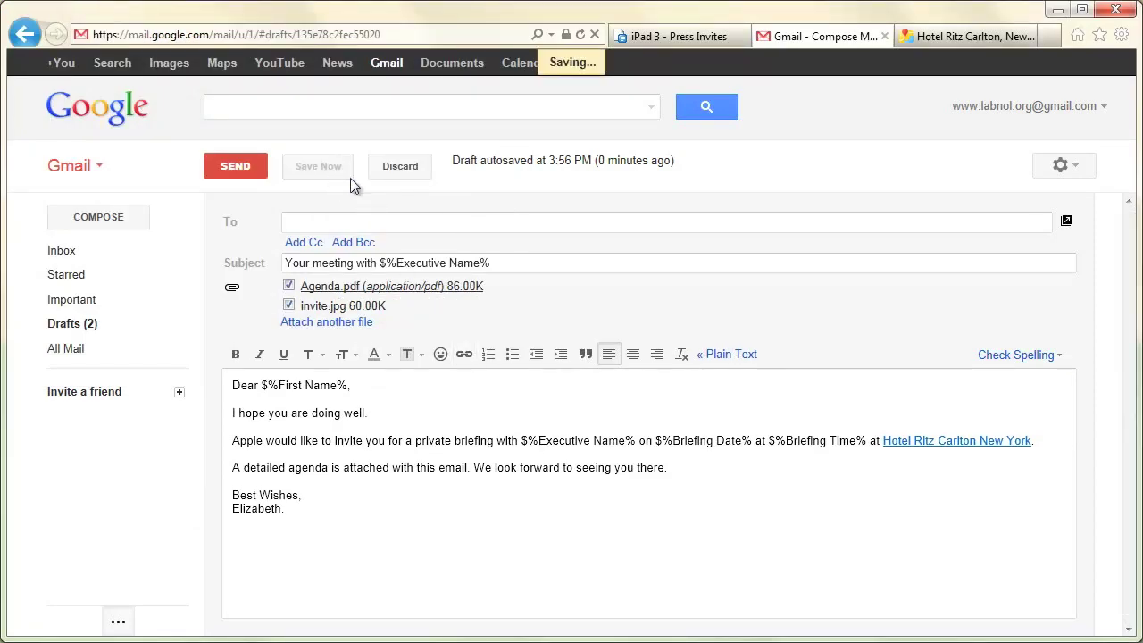
# Step: Switch to the iPad 3 - Press Invites spreadsheet, start the mail merge and authorize the MailMergeHD script, granting it Gmail access
pyautogui.click(688, 41)
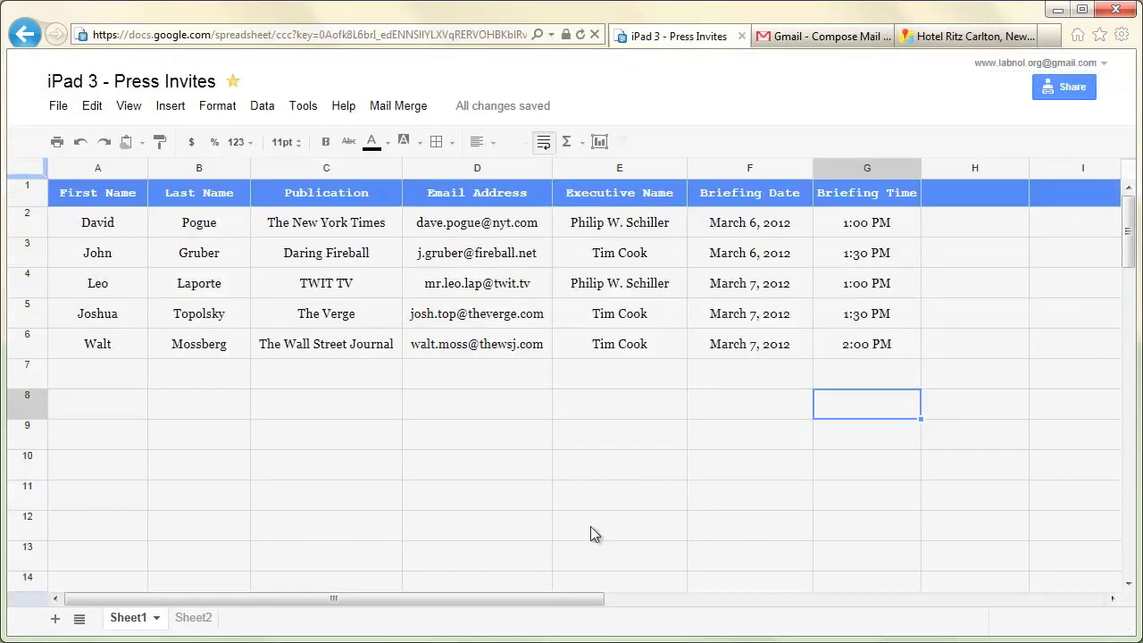
pyautogui.click(413, 108)
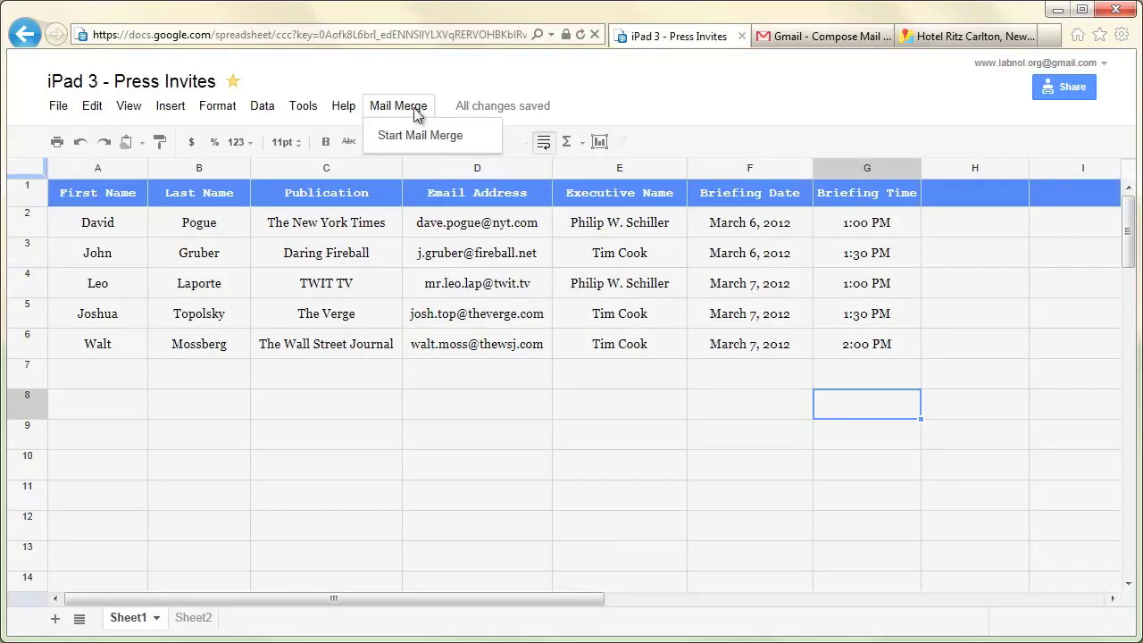
pyautogui.click(475, 139)
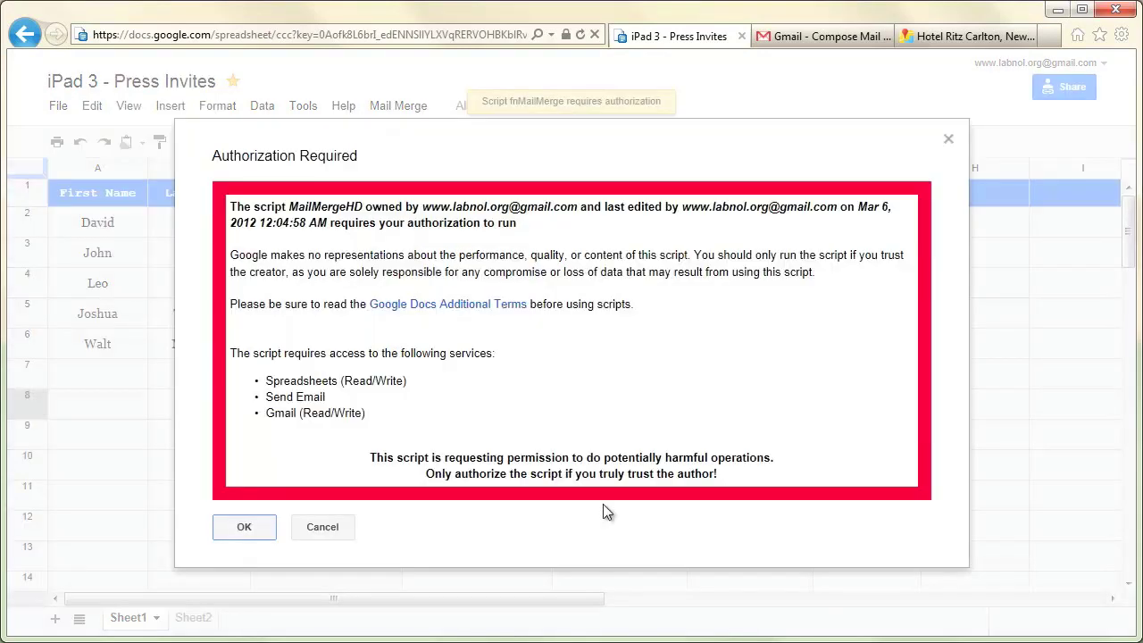
pyautogui.click(256, 533)
pyautogui.click(101, 332)
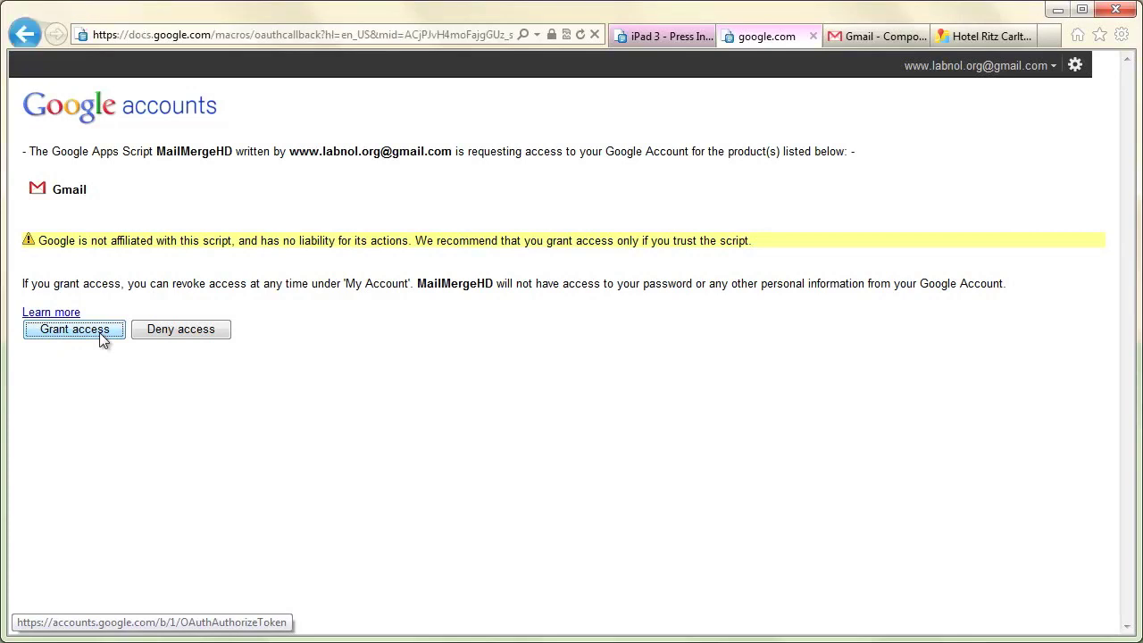
pyautogui.click(683, 36)
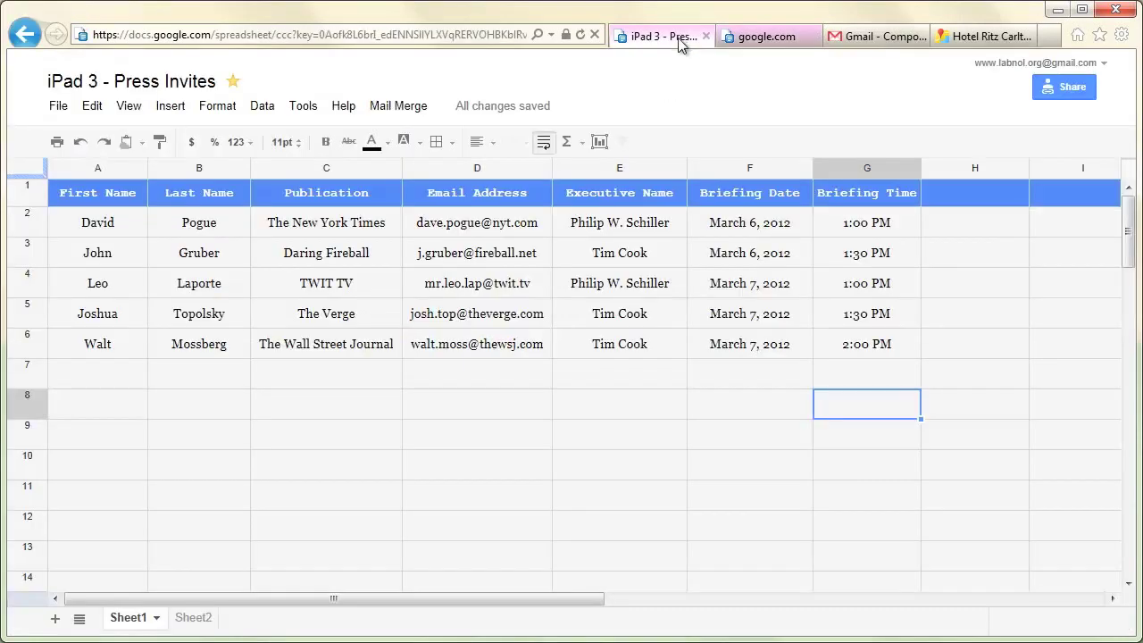
# Step: Start a new mail merge from the spreadsheet and choose the "Your meeting with $%Executive Name%" draft as its template
pyautogui.click(396, 107)
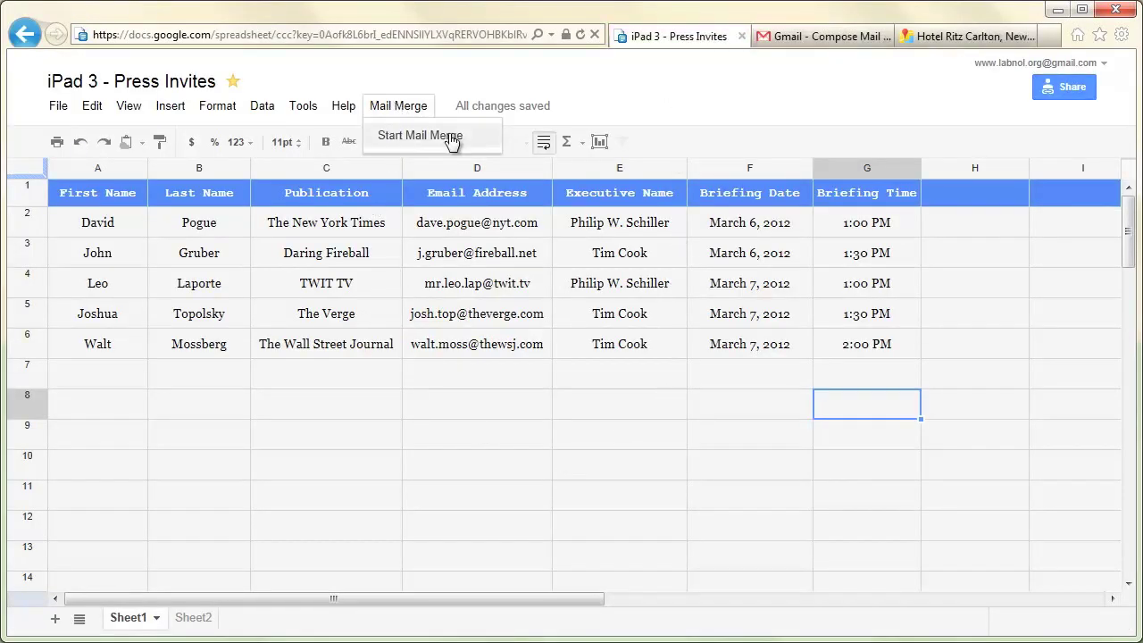
pyautogui.click(443, 137)
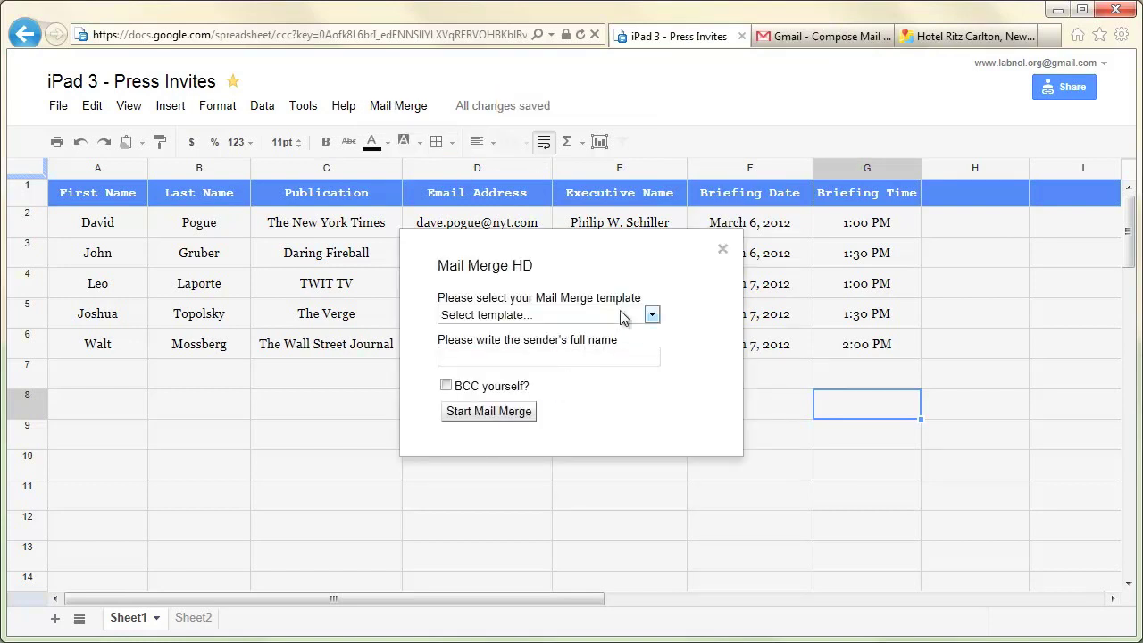
pyautogui.click(622, 315)
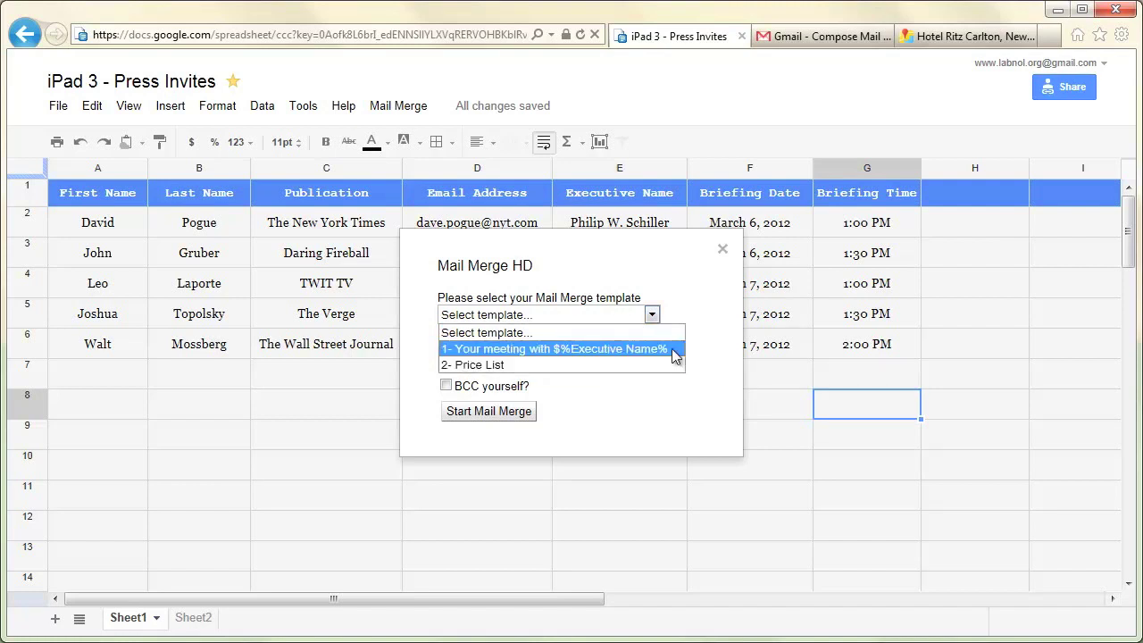
pyautogui.click(672, 349)
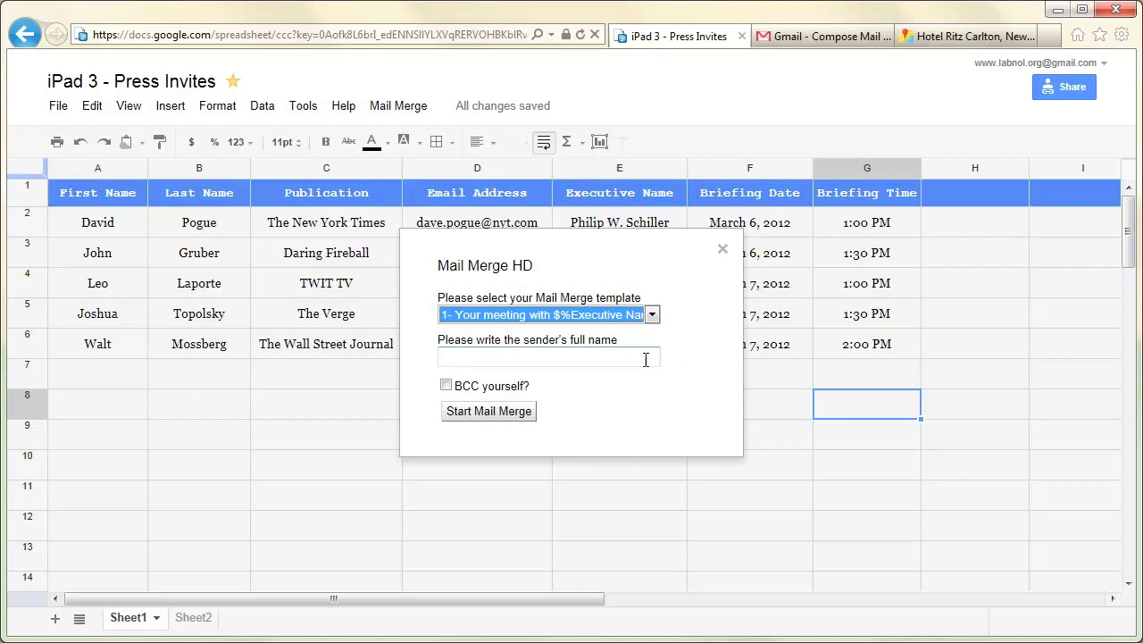
# Step: Enter the sender's name, enable the BCC-yourself option and run the mail merge
pyautogui.click(645, 359)
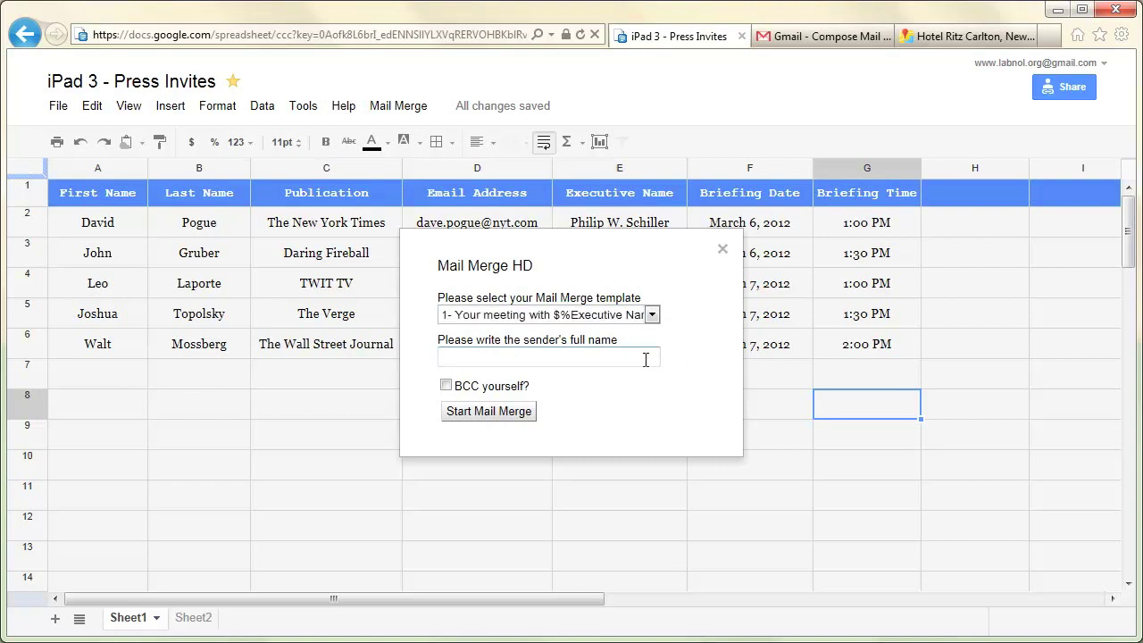
pyautogui.write('E')
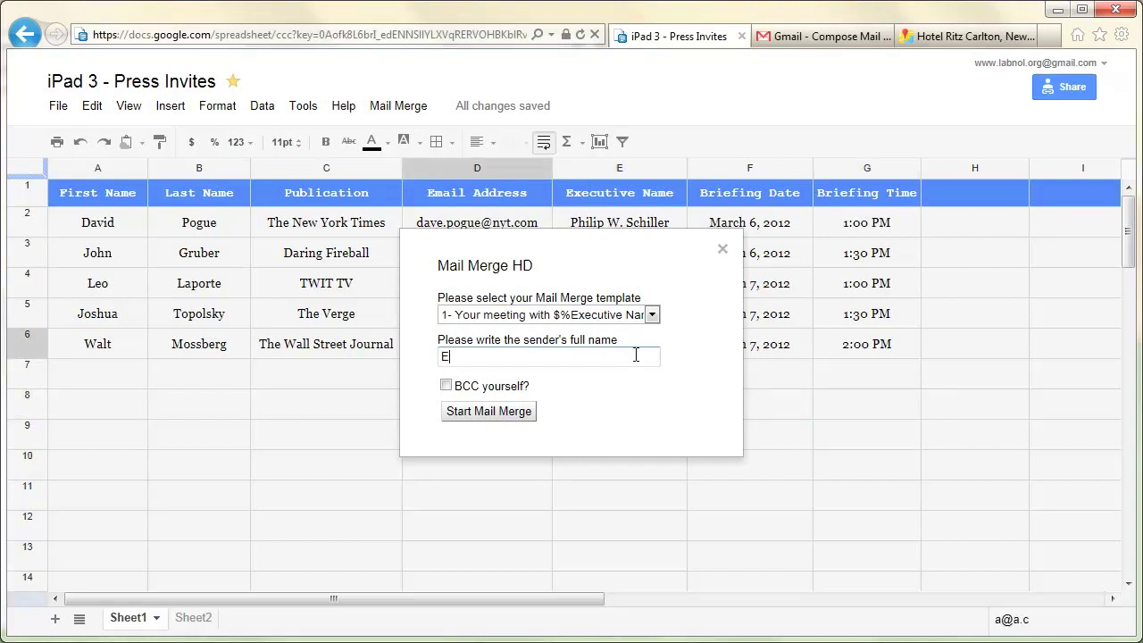
pyautogui.write('llzabeth N')
pyautogui.click(445, 386)
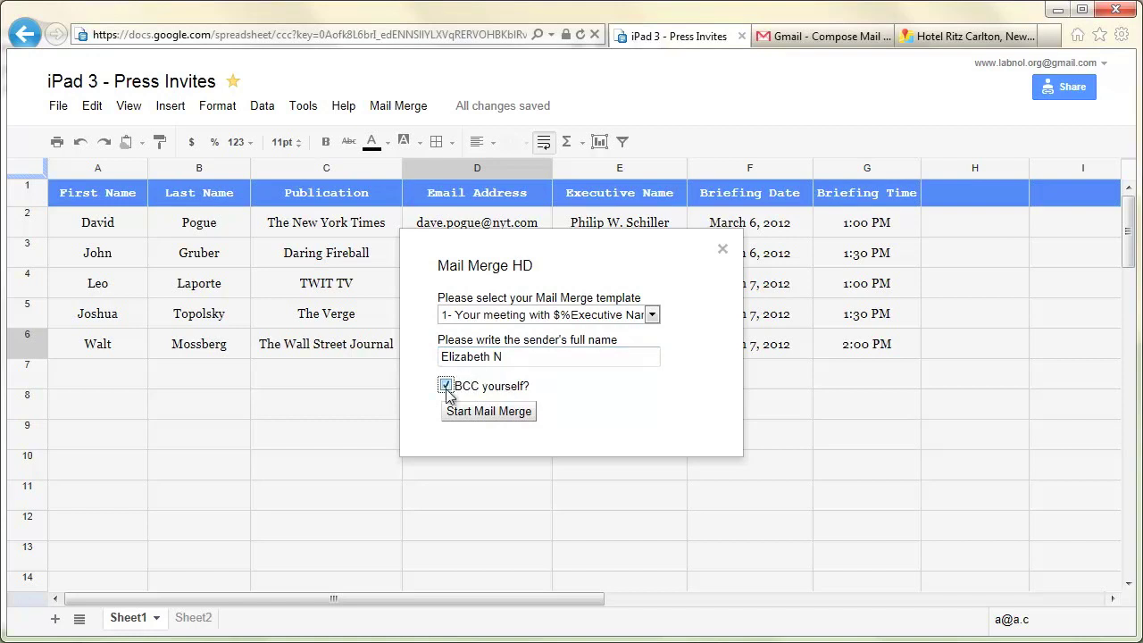
pyautogui.click(521, 418)
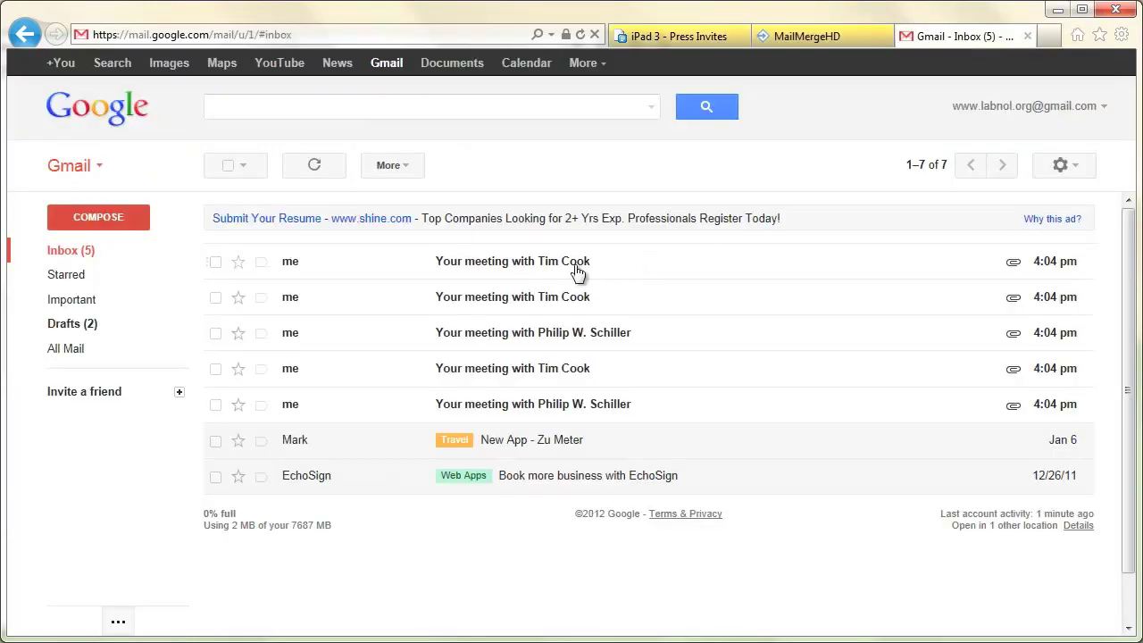
# Step: Open the newest merged invitation in the Gmail inbox and check its personalized briefing date and time, hotel link and attachments
pyautogui.click(574, 268)
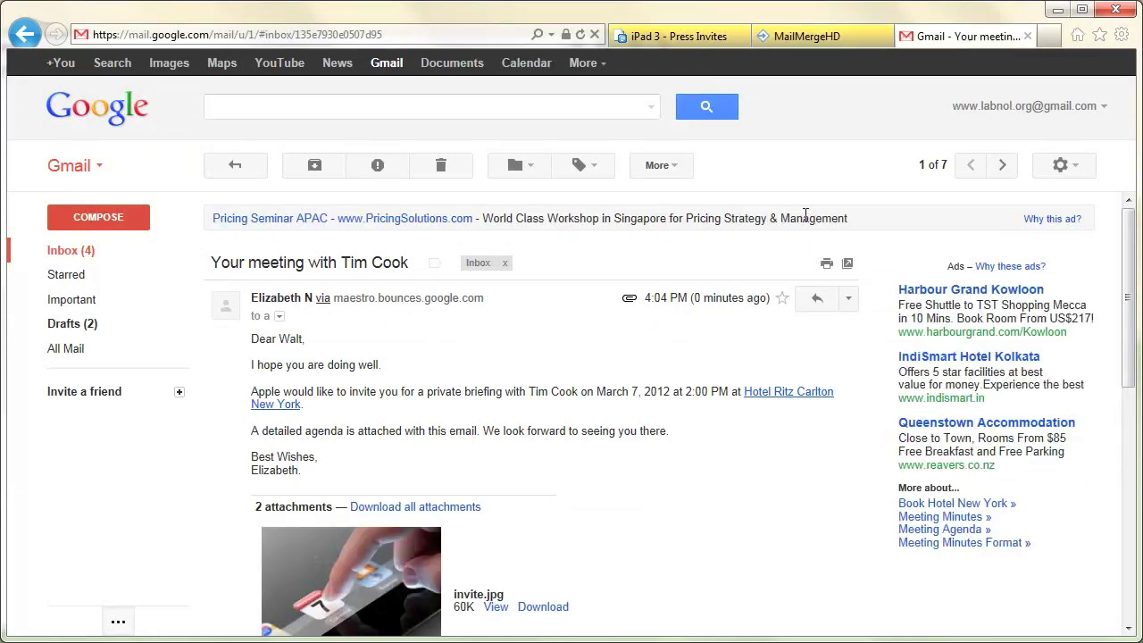
pyautogui.scroll(-1, 890, 198)
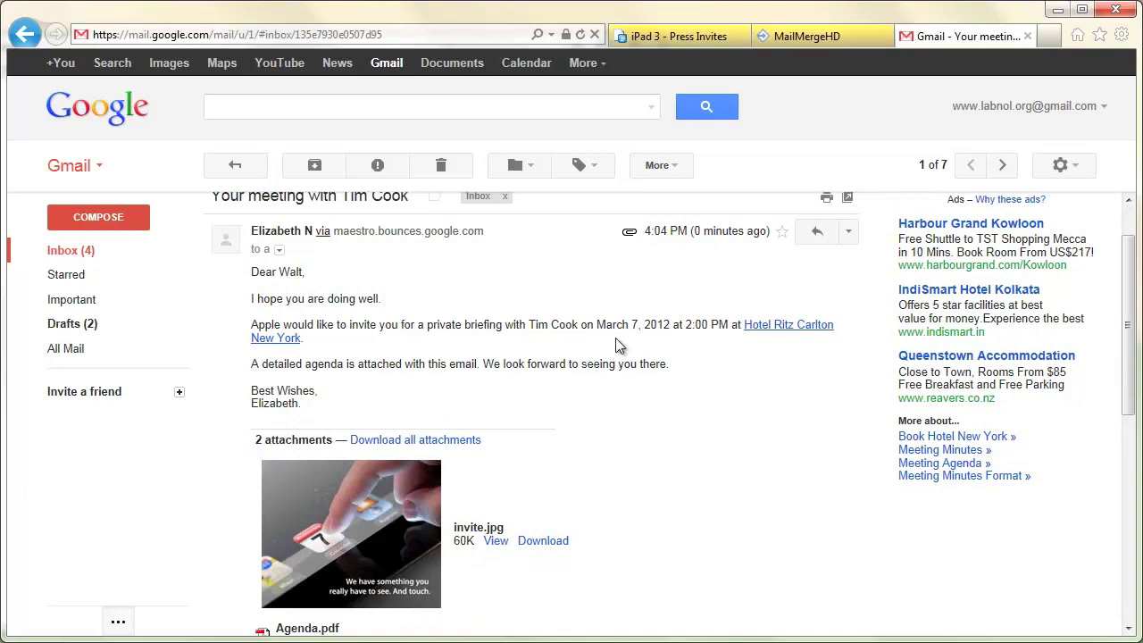
pyautogui.moveTo(596, 325); pyautogui.dragTo(728, 326)
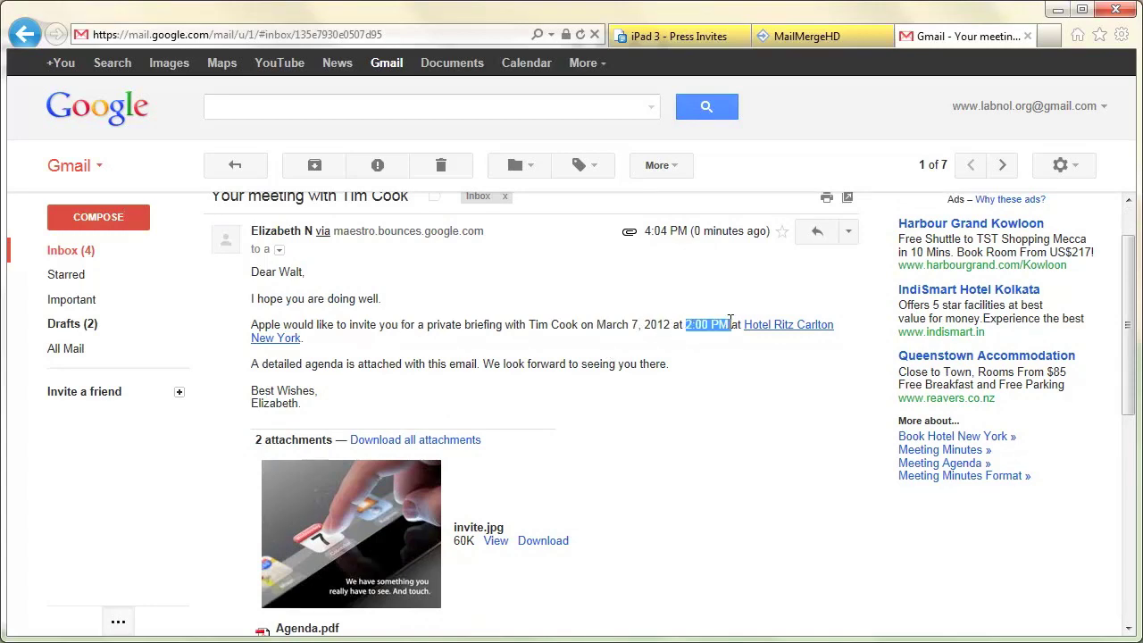
pyautogui.click(663, 362)
pyautogui.scroll(-2, 665, 365)
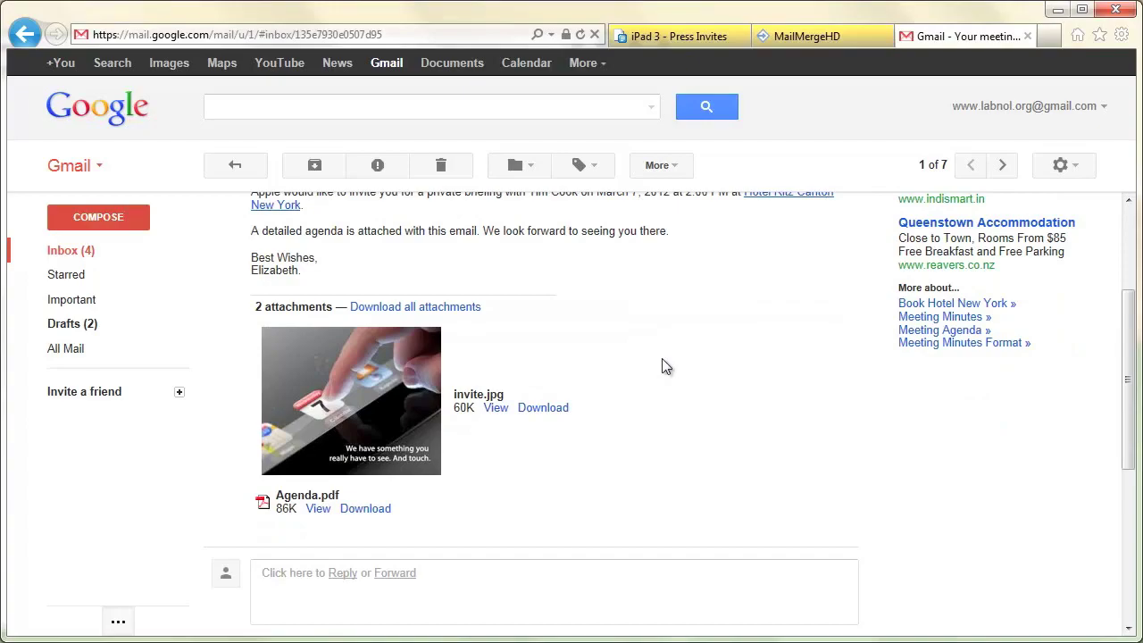